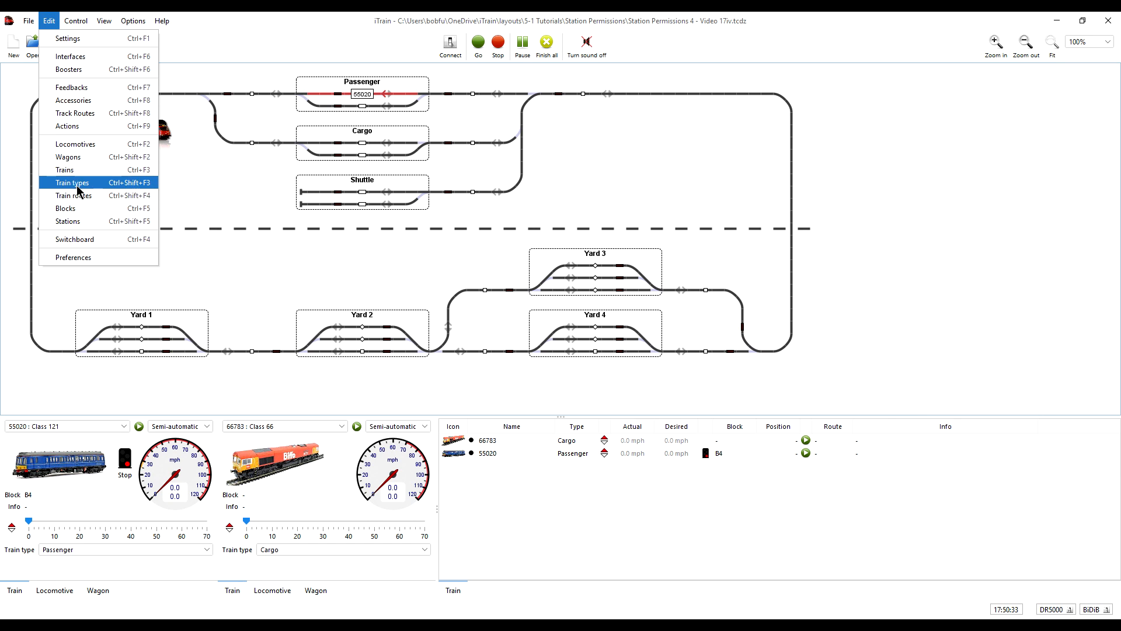
Step: Review the Passenger train type's options and Yard 1's wait and reservation settings for other train types
click(79, 184)
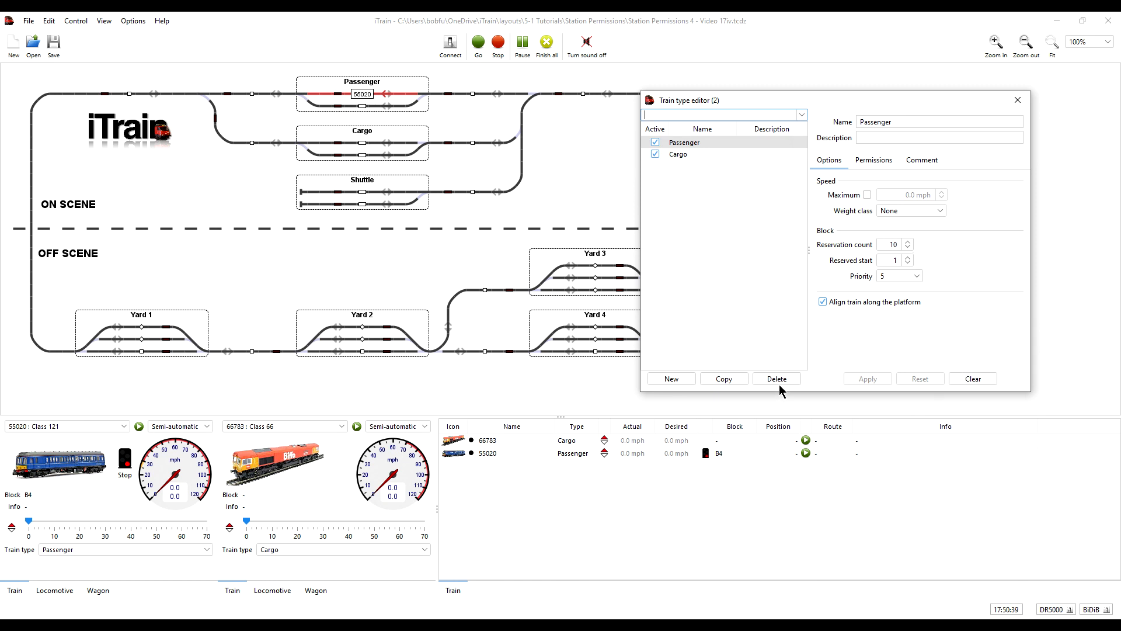
click(1023, 105)
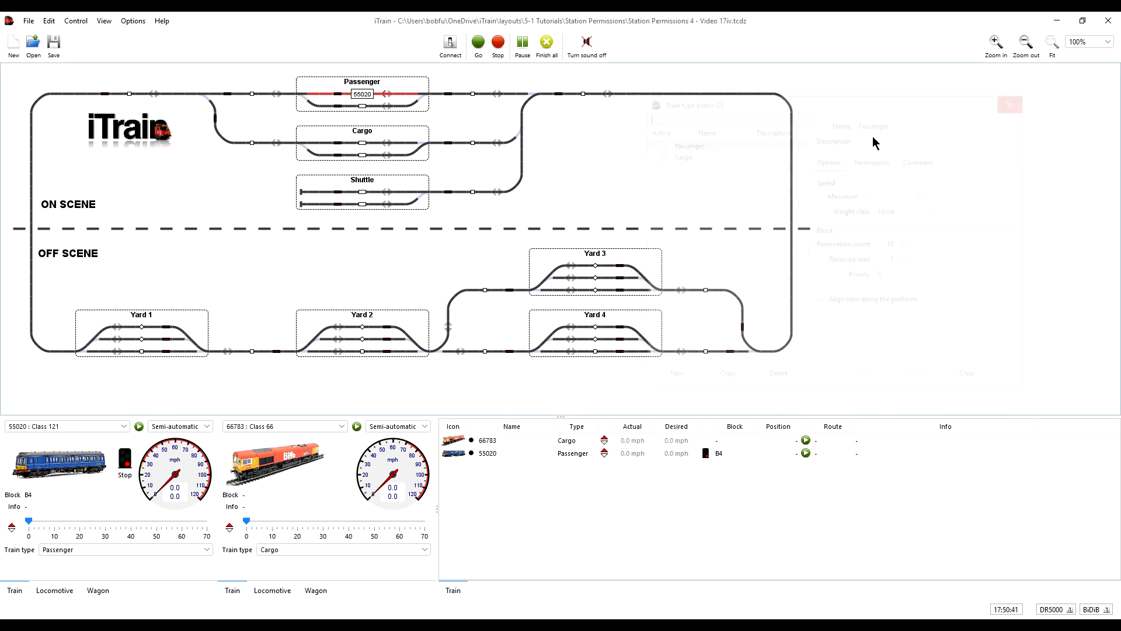
right_click(186, 314)
click(215, 320)
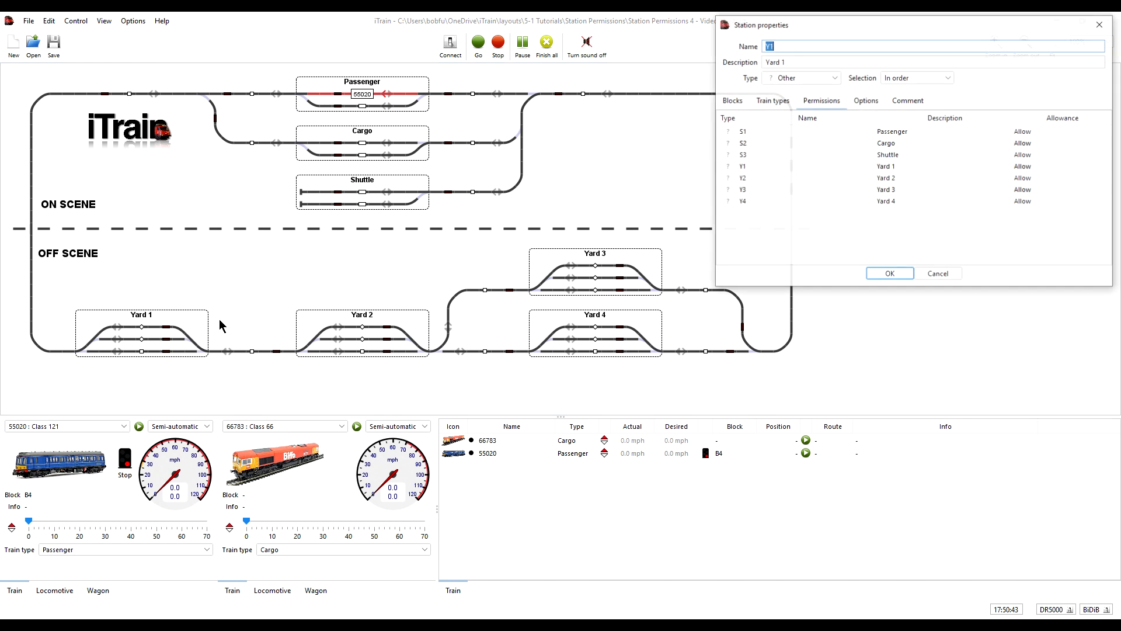
click(772, 101)
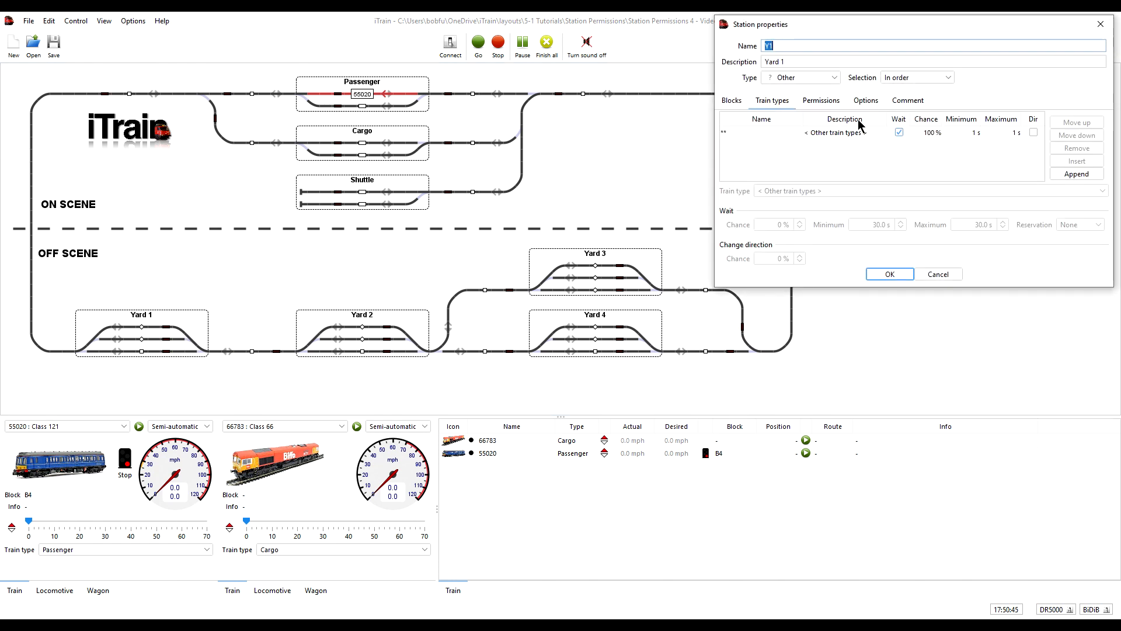
click(862, 133)
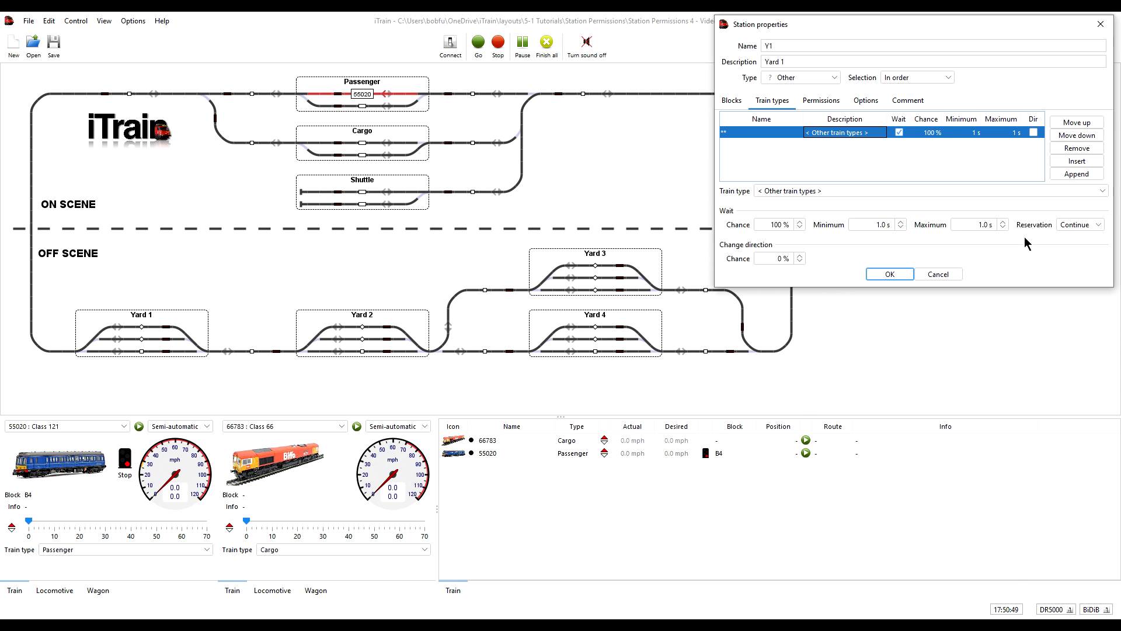
click(890, 274)
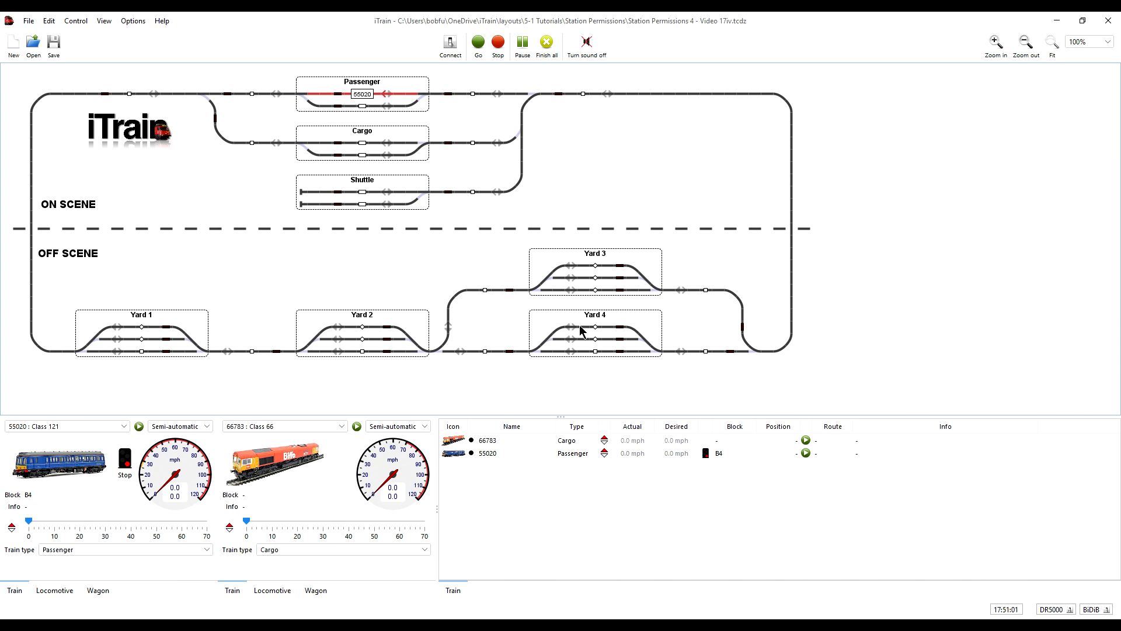
Step: Run train 55020 automatically, stopping and restarting it to compare the routes it reserves
click(140, 428)
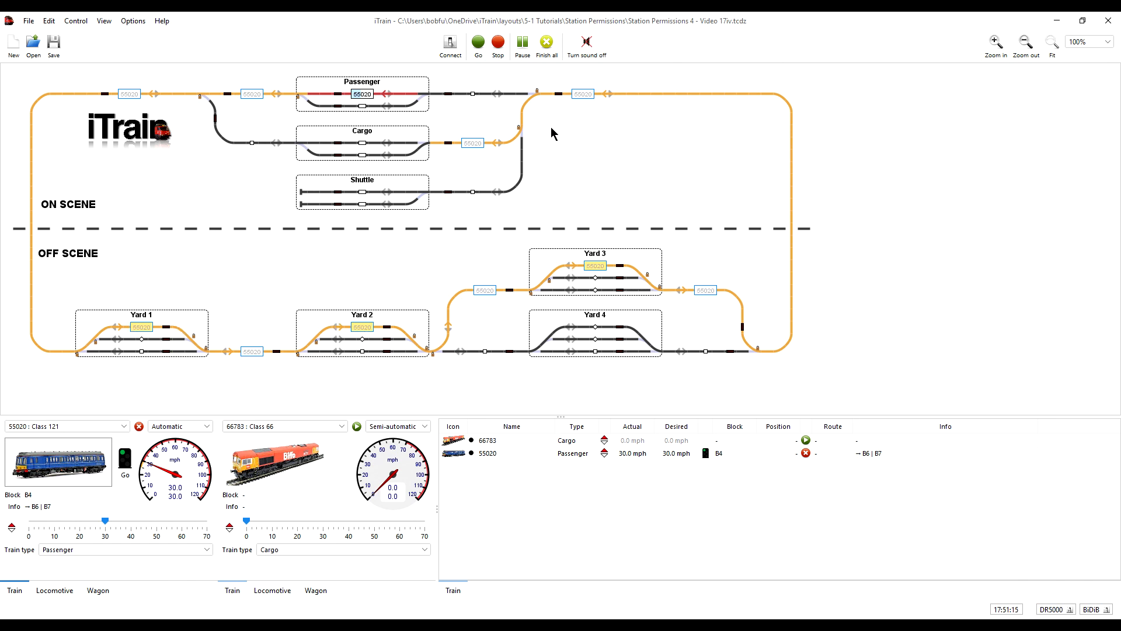
click(139, 427)
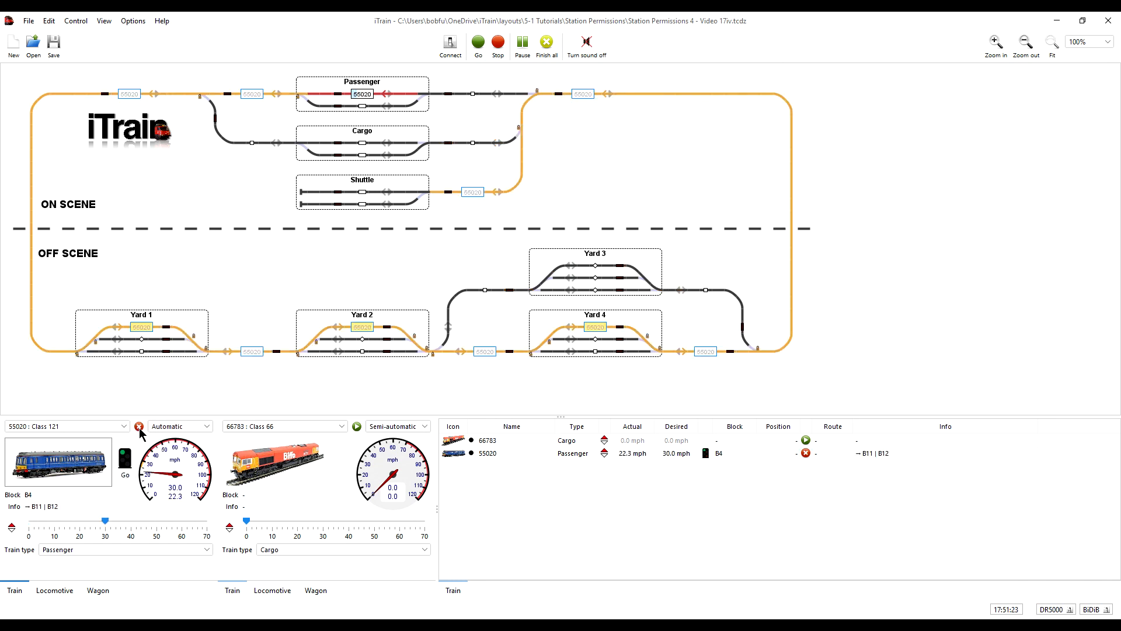
click(139, 428)
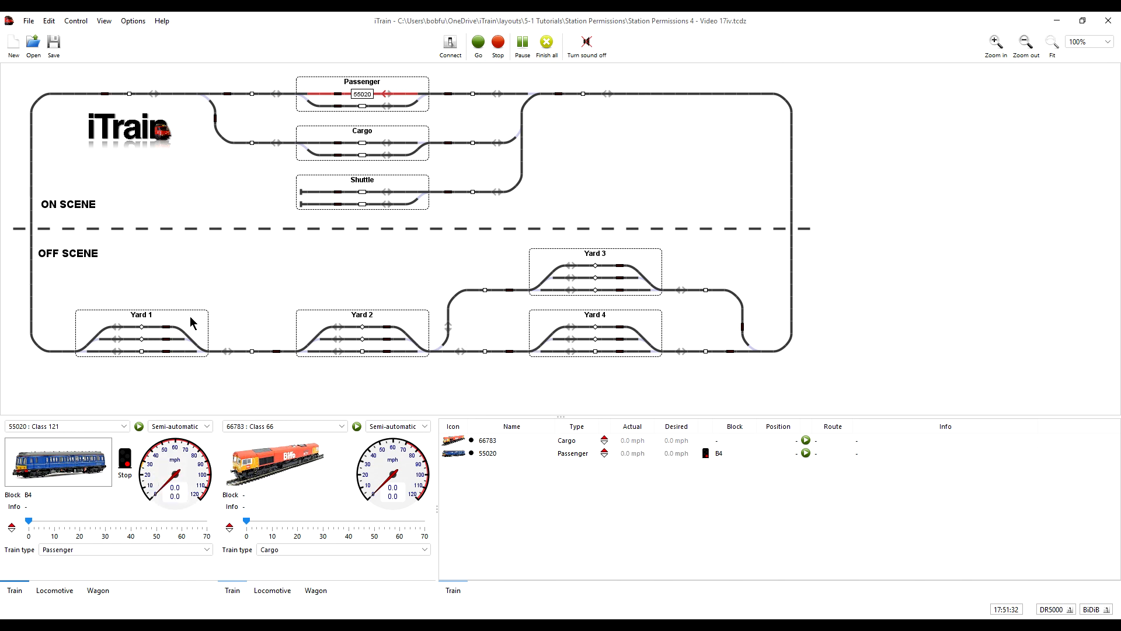
Step: Review station Yard 2's blocks, its wait setting for other train types and its permissions for each station
right_click(415, 322)
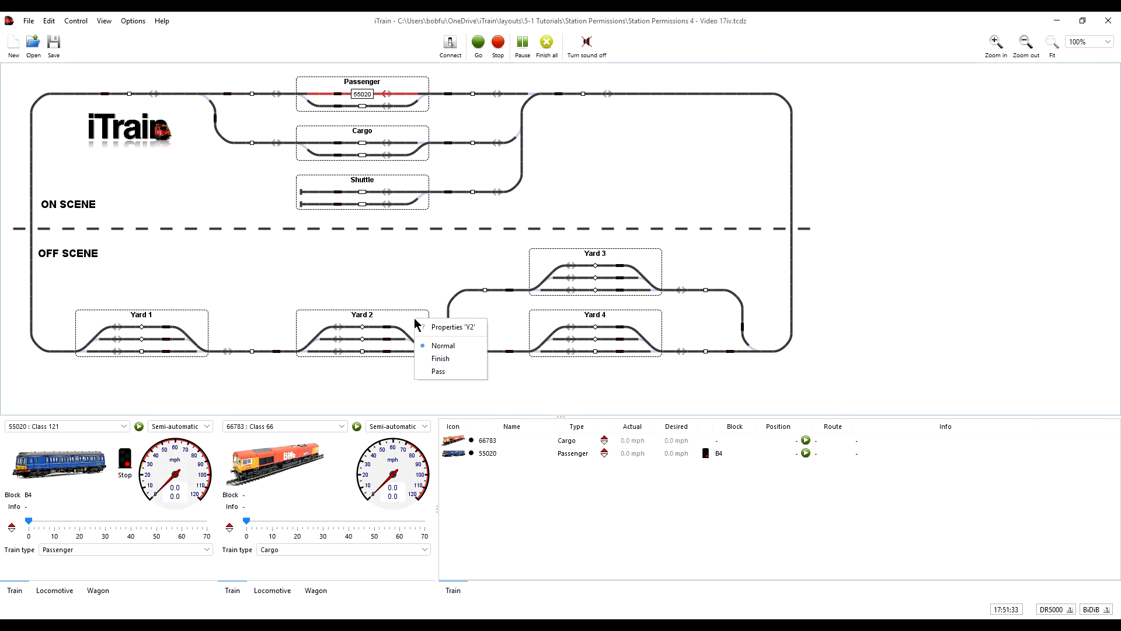
click(450, 327)
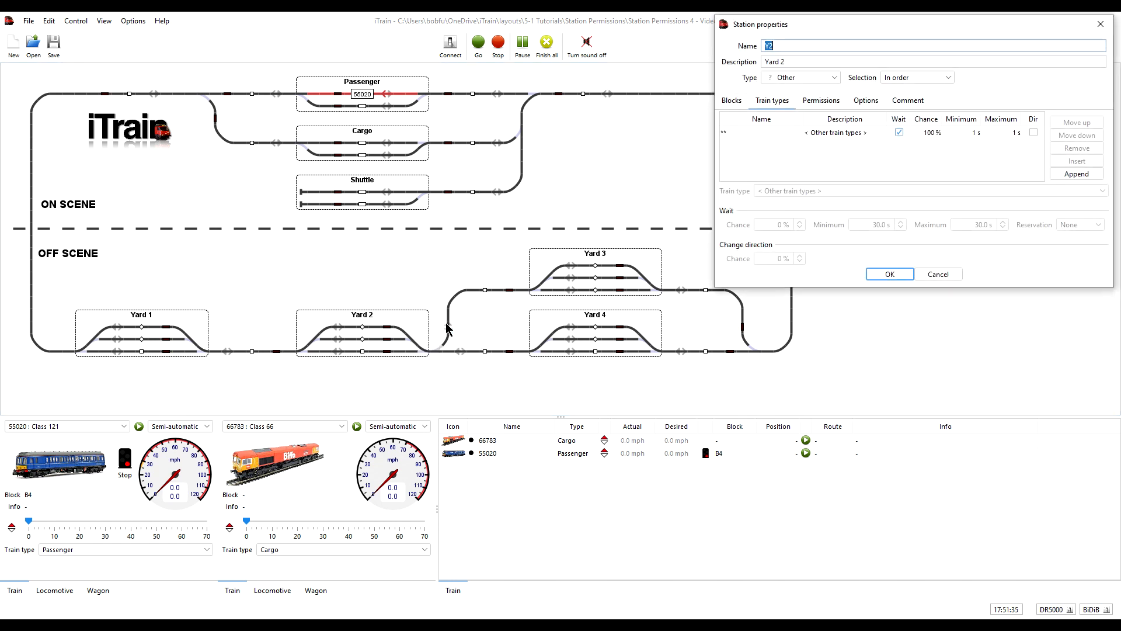
click(740, 102)
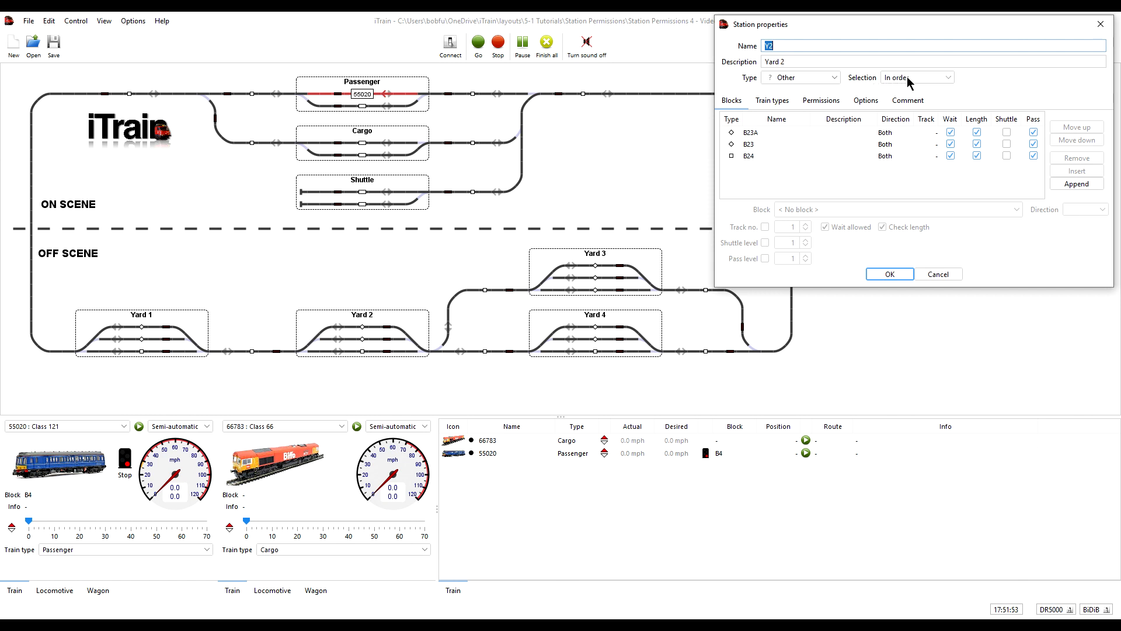
click(769, 102)
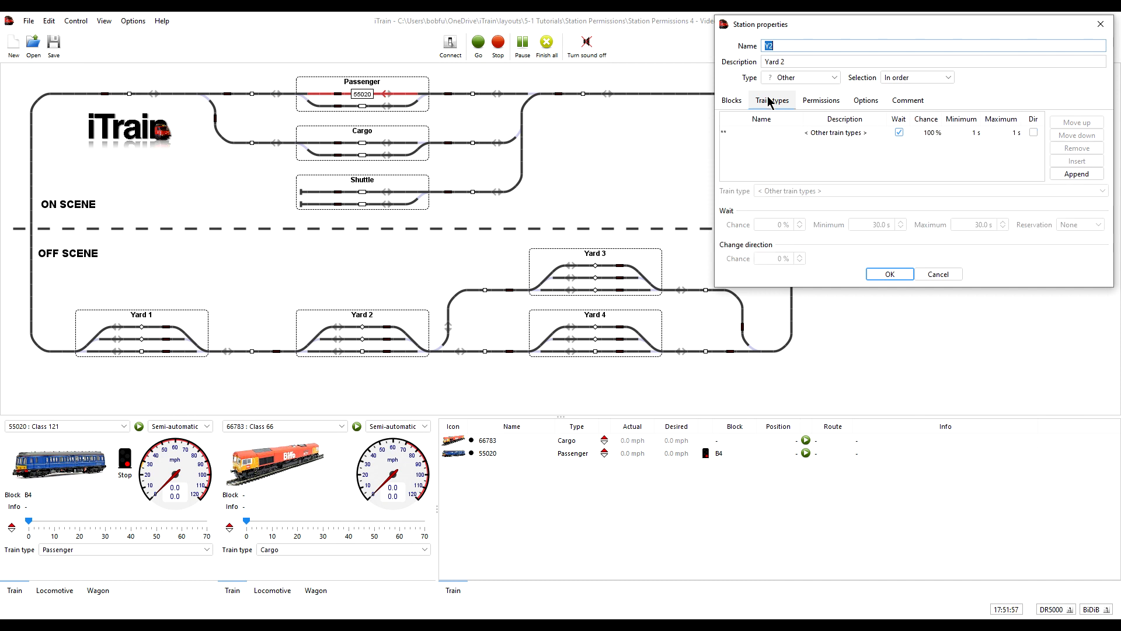
click(899, 132)
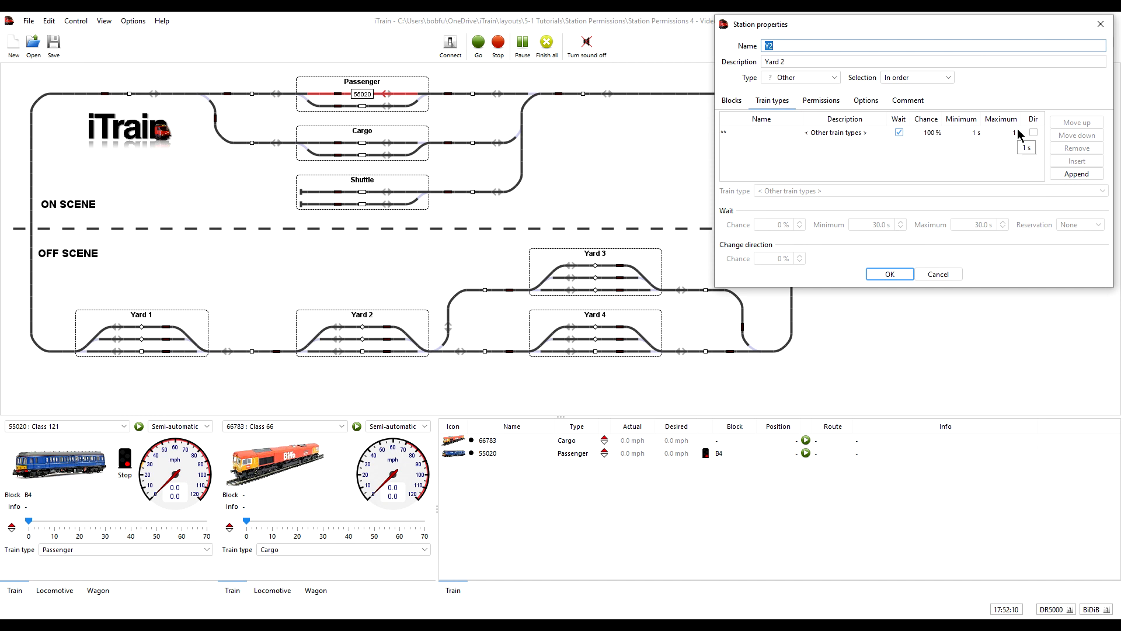
click(833, 104)
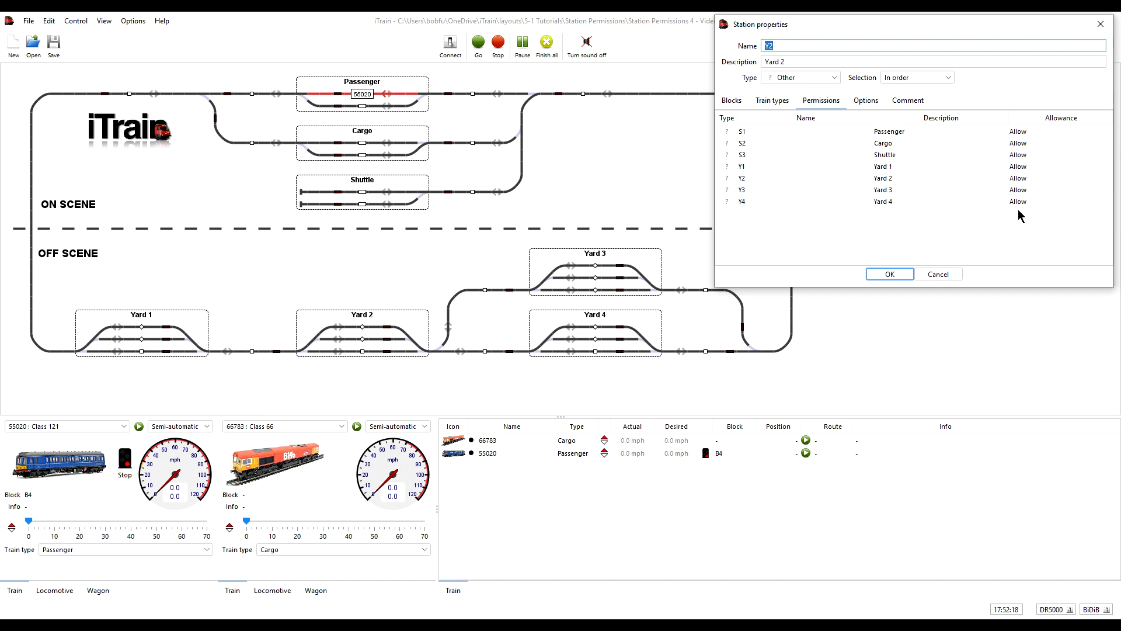
click(903, 273)
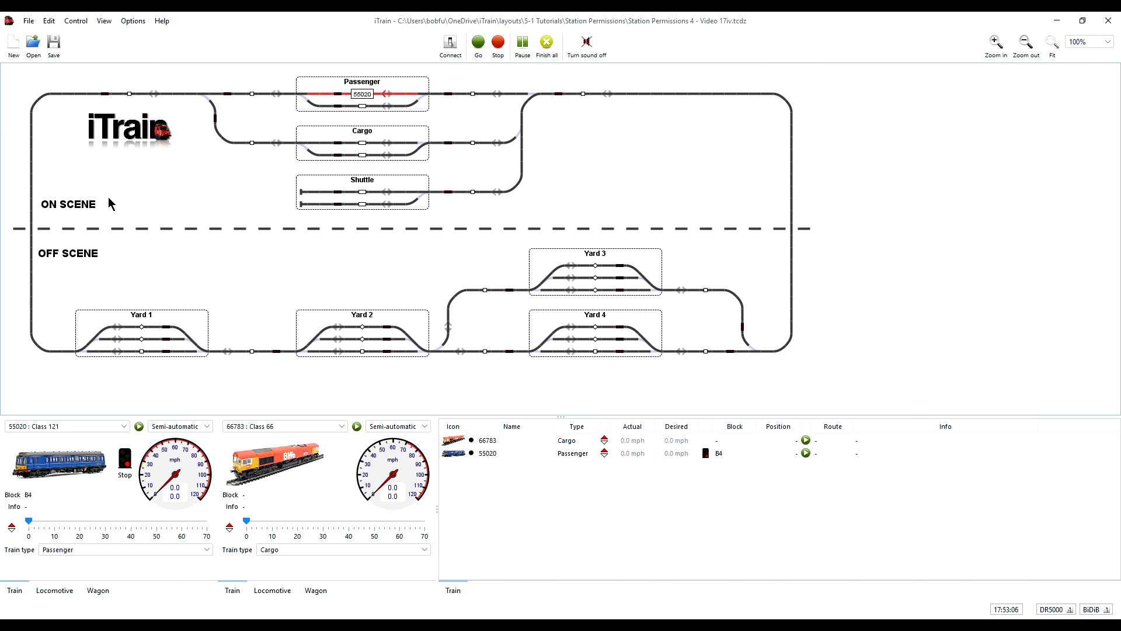
Step: Examine the platform start, length and centering settings of block B6 in the Cargo station
right_click(363, 143)
click(398, 150)
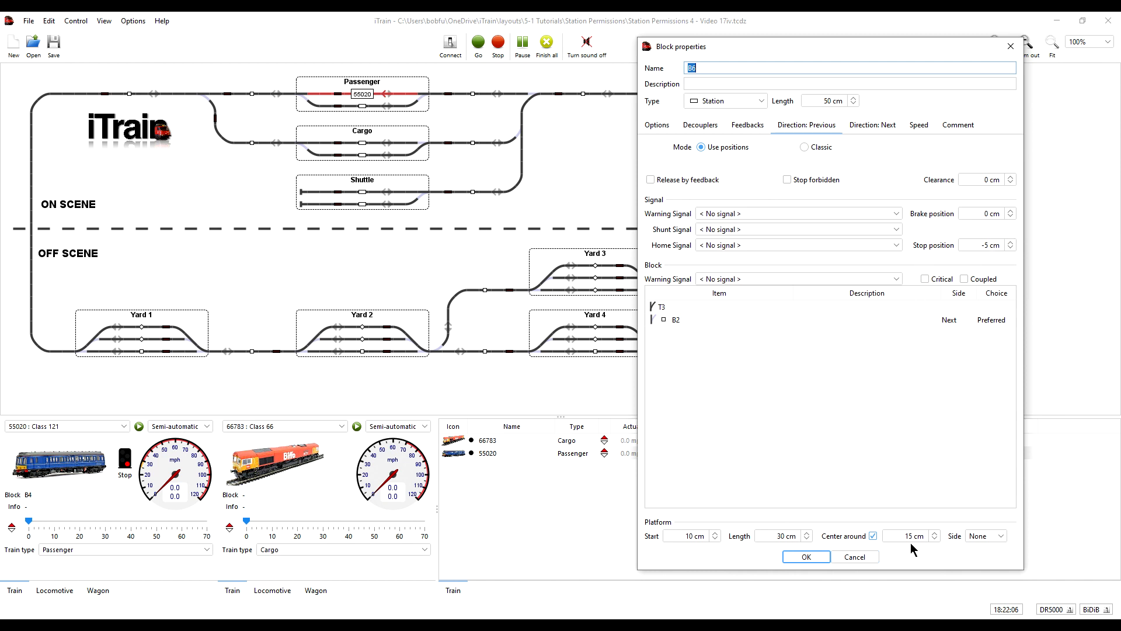
click(860, 553)
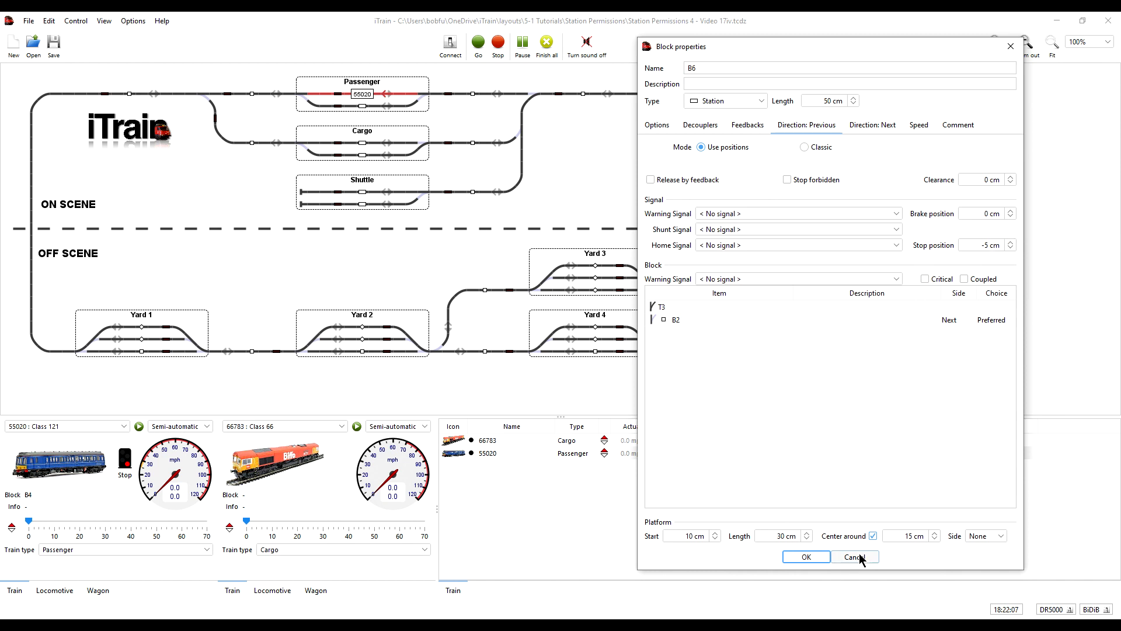
Step: Check the platform alignment option of the Passenger train type
click(49, 21)
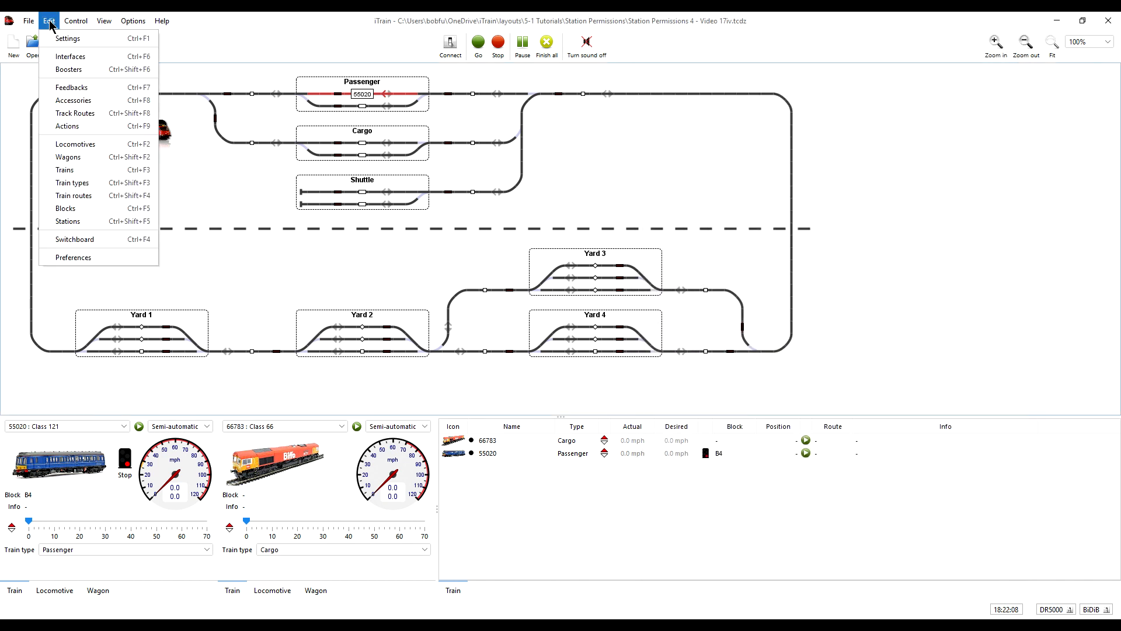
click(82, 186)
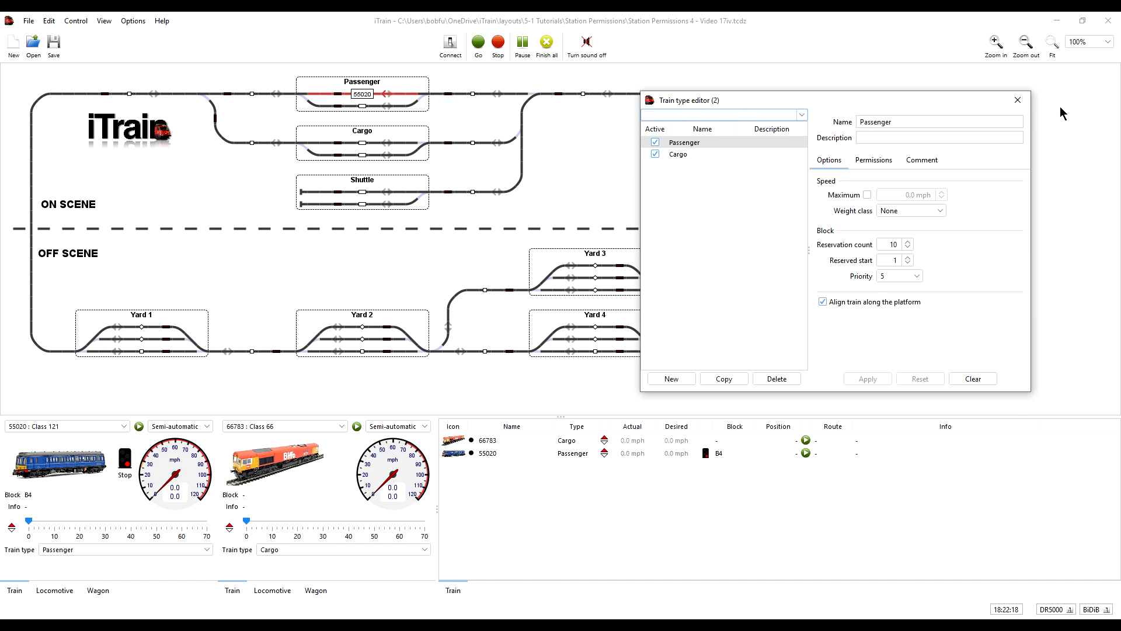
click(1019, 100)
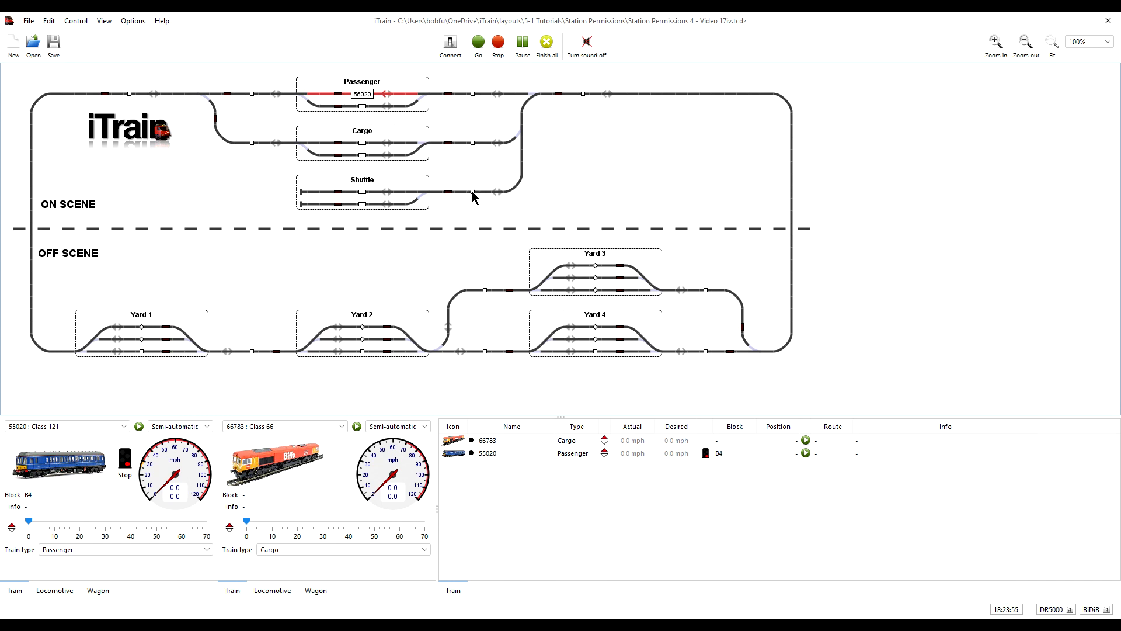
Step: Compare block B10's default speeds as Station and Siding types, try its maximum speed override, and discard the changes
right_click(472, 192)
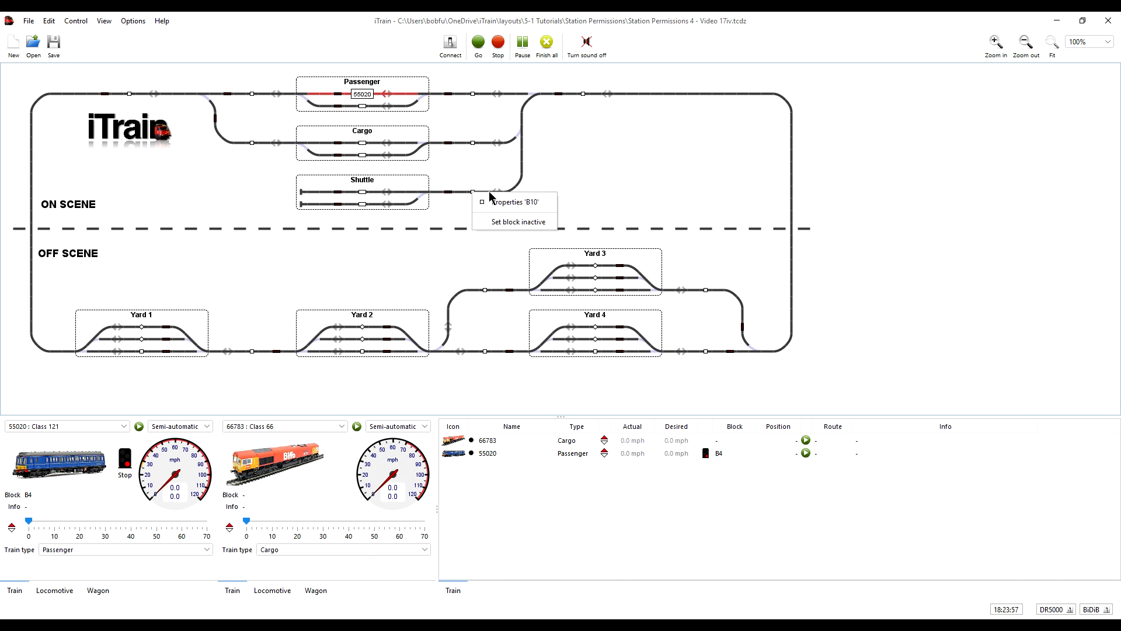
click(504, 203)
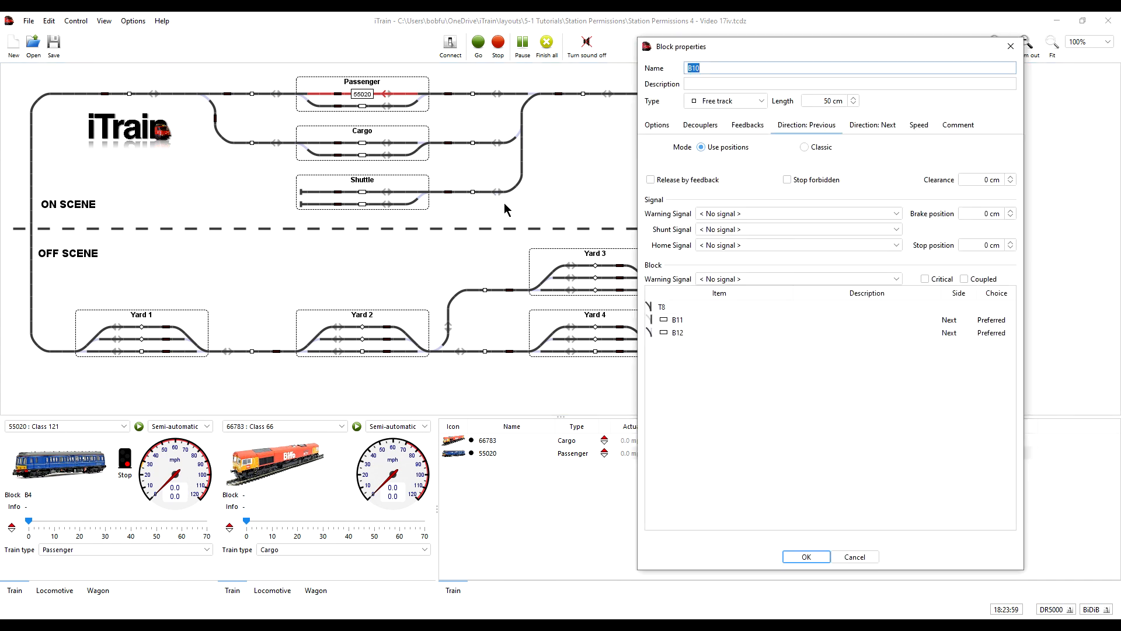
click(923, 126)
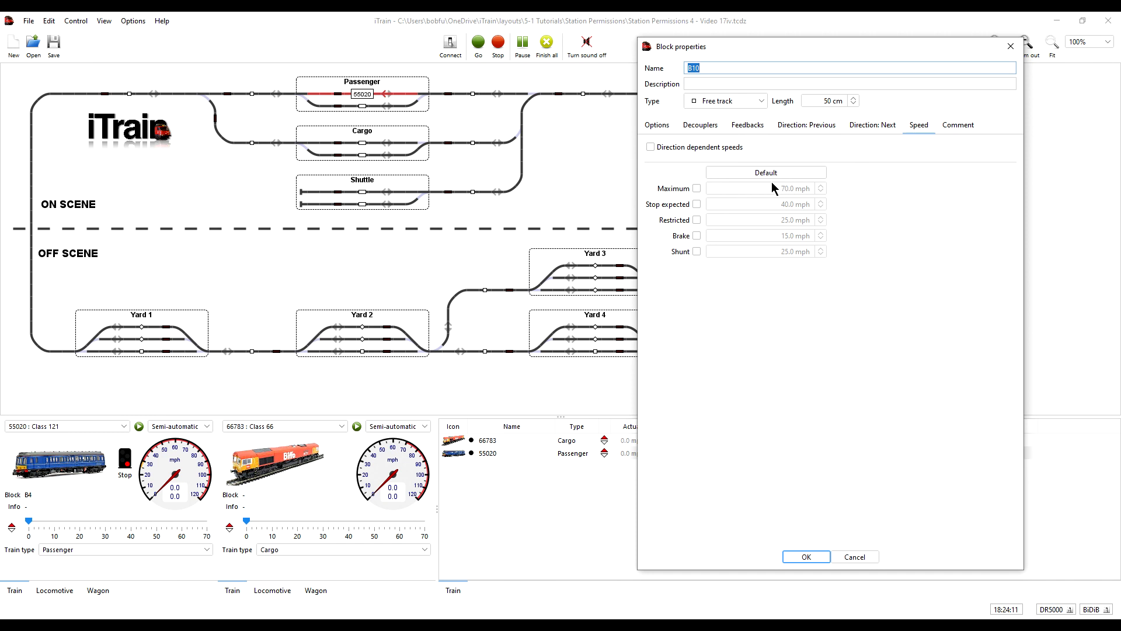
click(763, 103)
click(720, 131)
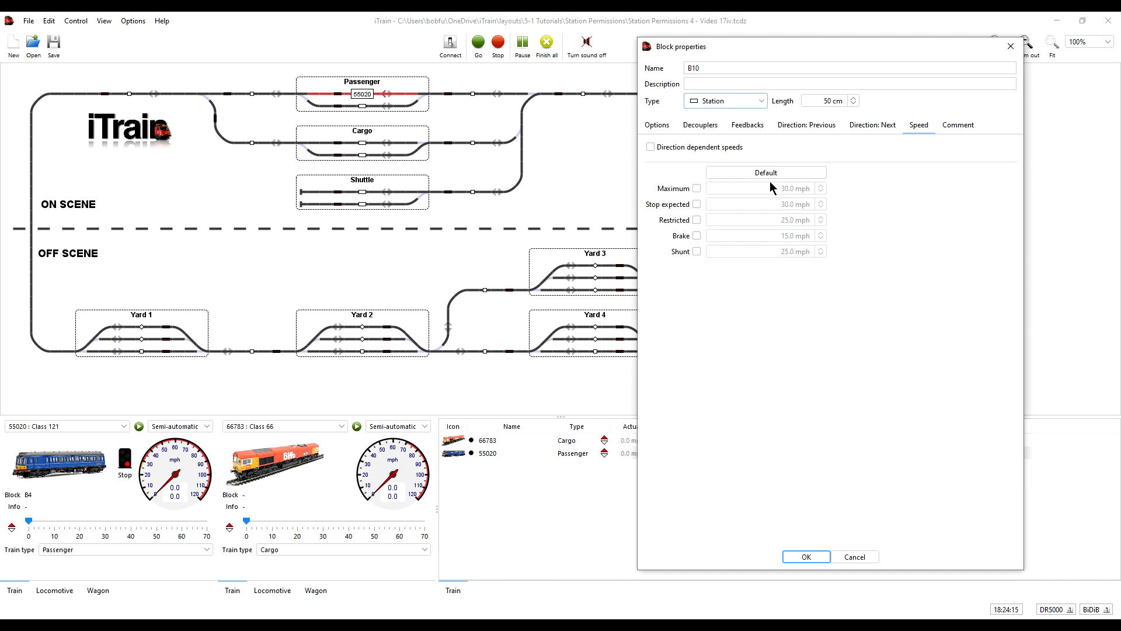
click(762, 103)
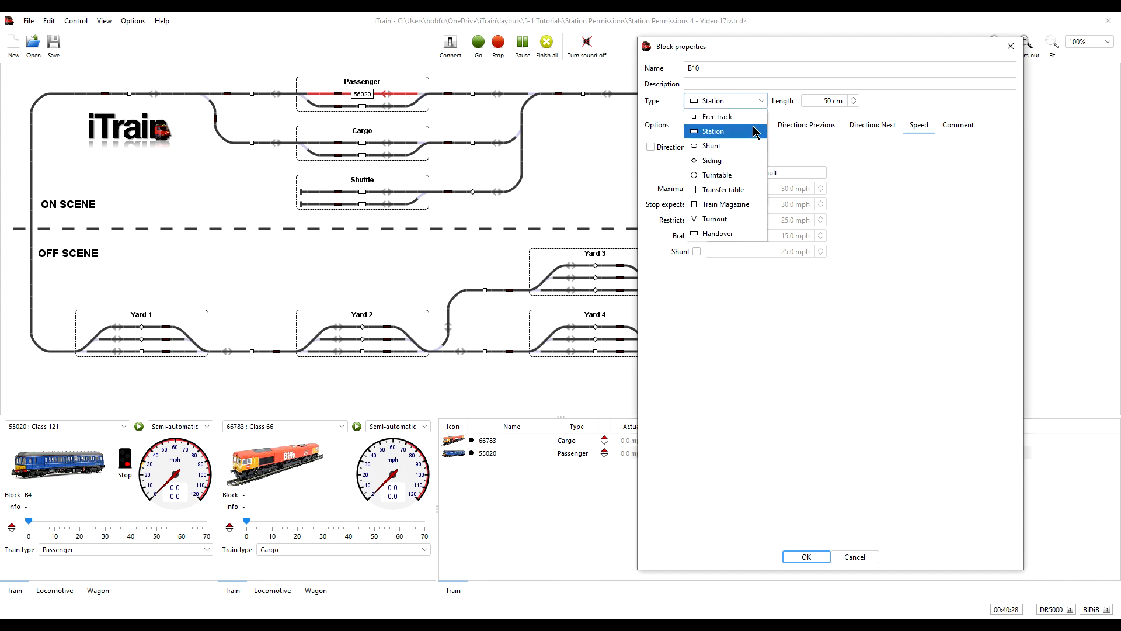
click(756, 161)
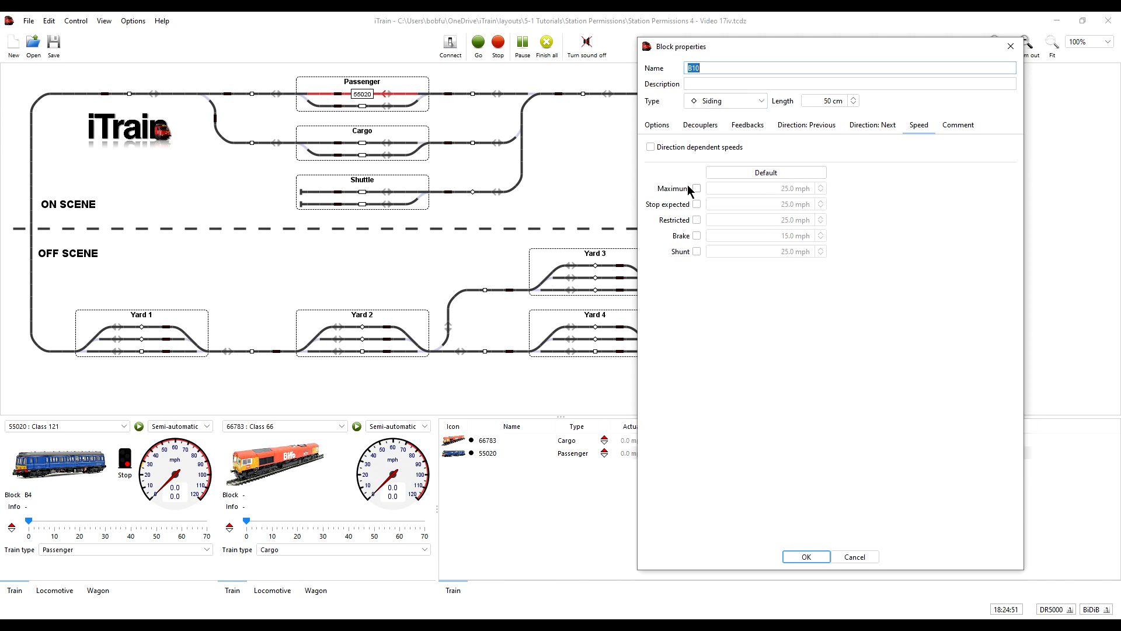
click(696, 188)
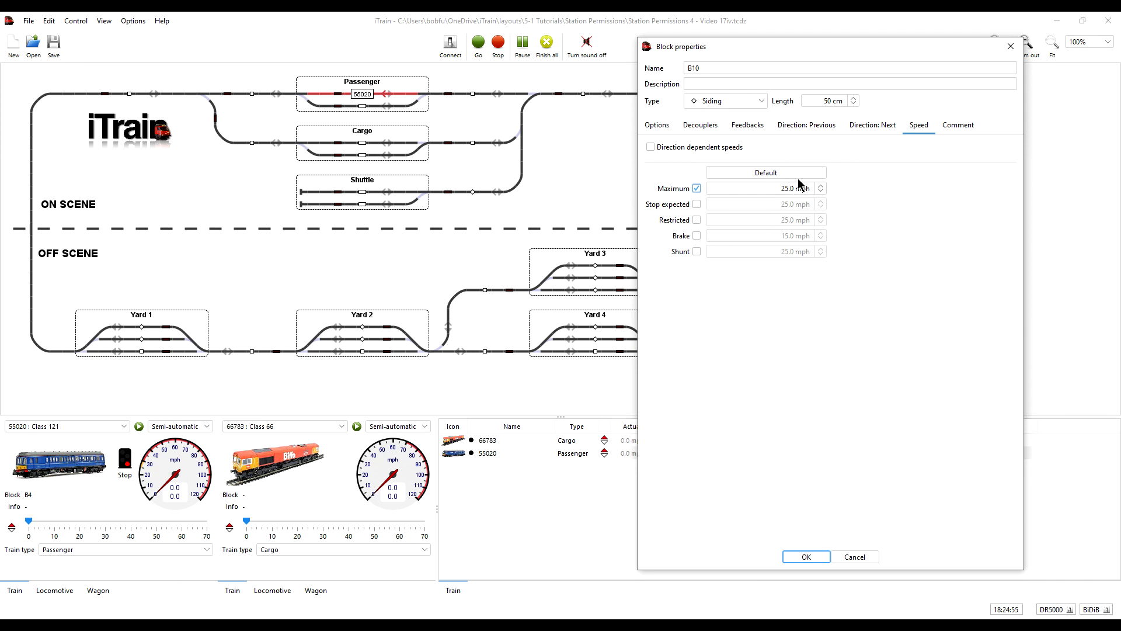
click(697, 188)
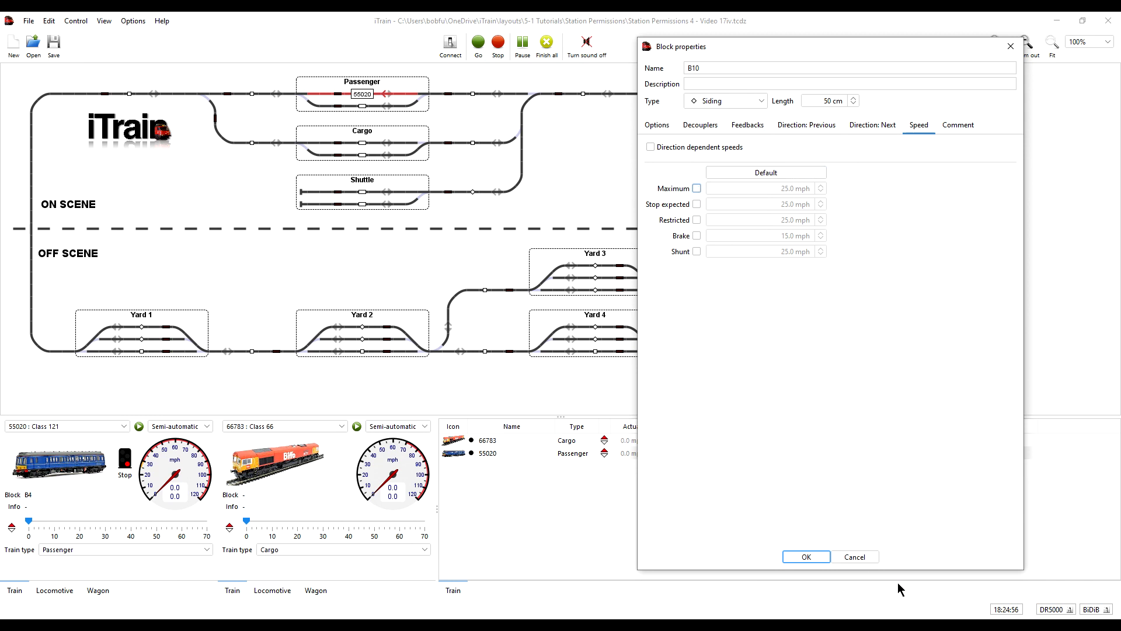
click(854, 556)
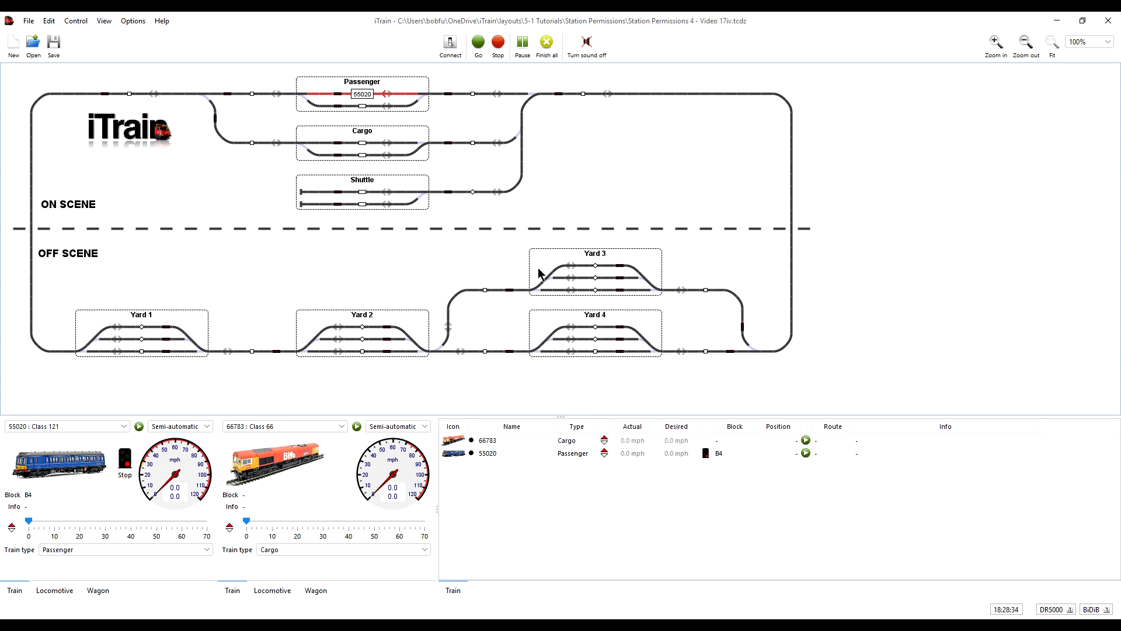
Step: Check the properties of the lowest block in Yard 1 and start train 55020 running automatically
right_click(141, 351)
click(162, 361)
click(139, 427)
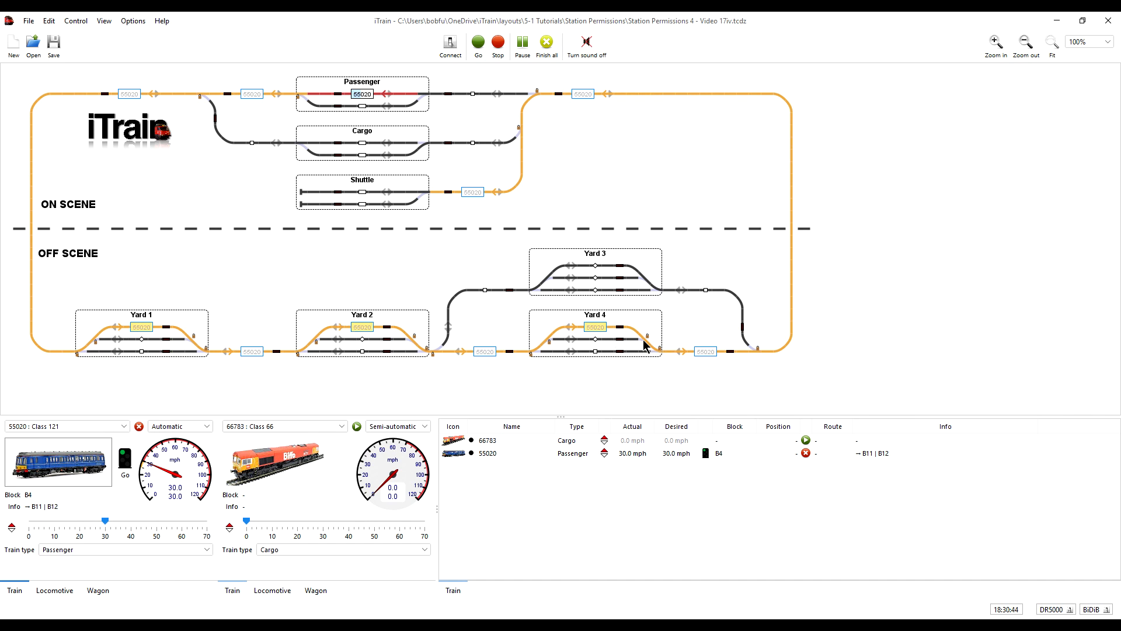
Step: Review the station permissions of Yard 1, Yard 2 and Yard 4
right_click(189, 326)
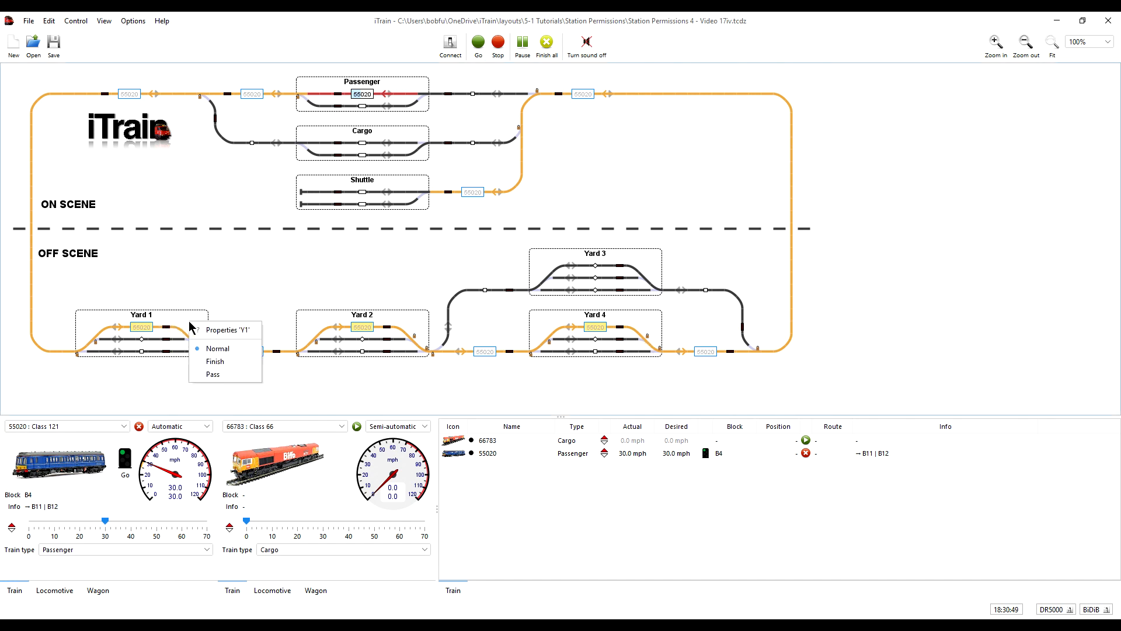
click(240, 330)
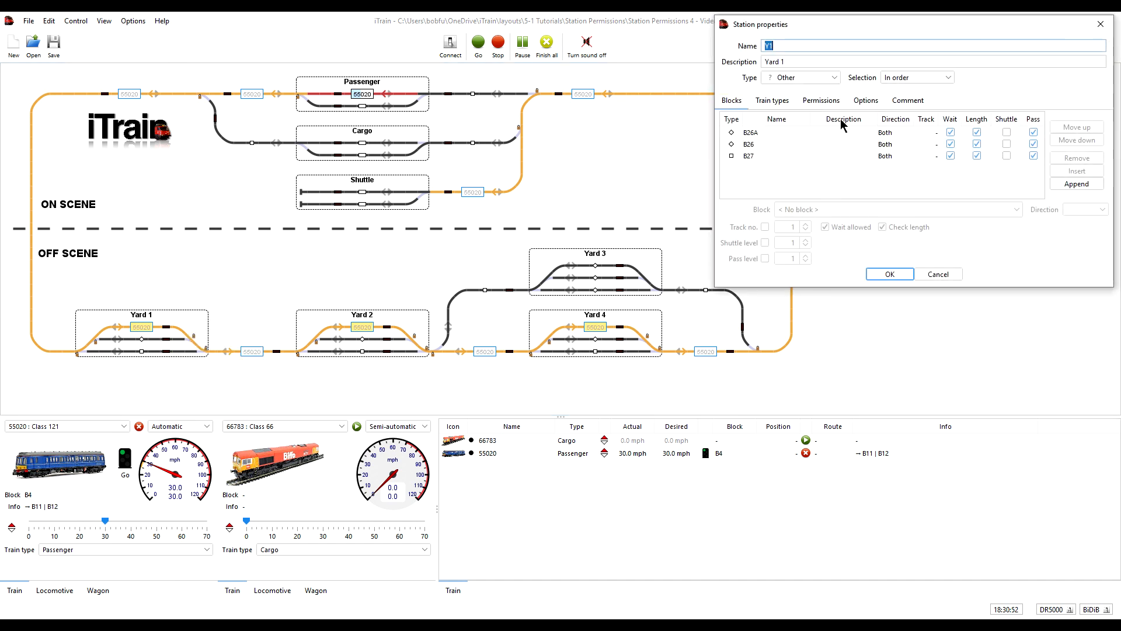
click(821, 102)
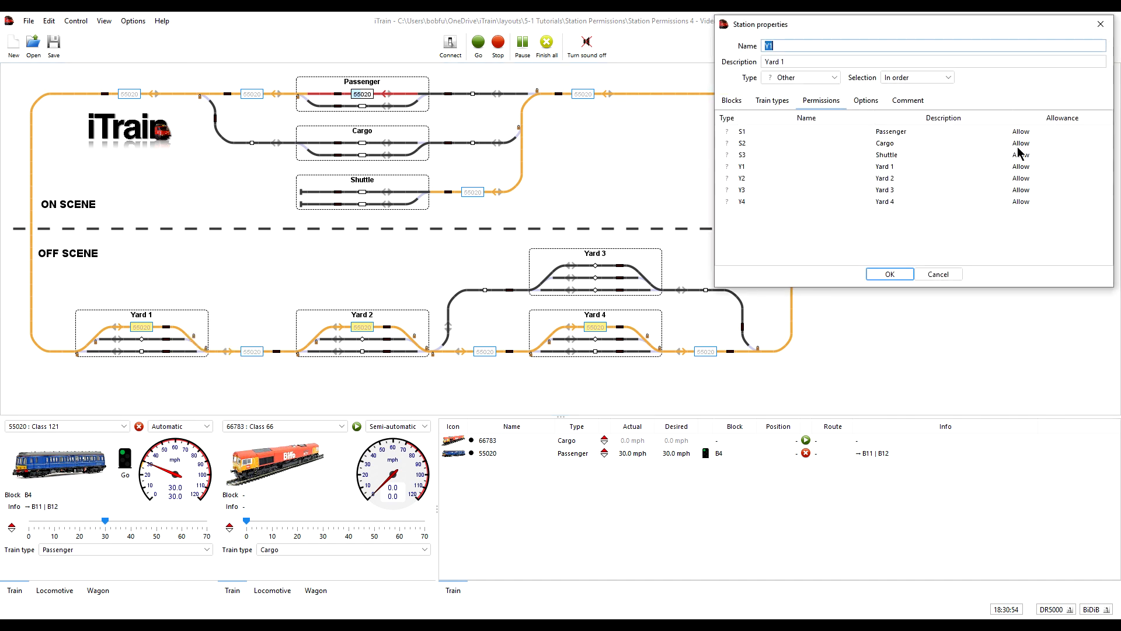
click(892, 275)
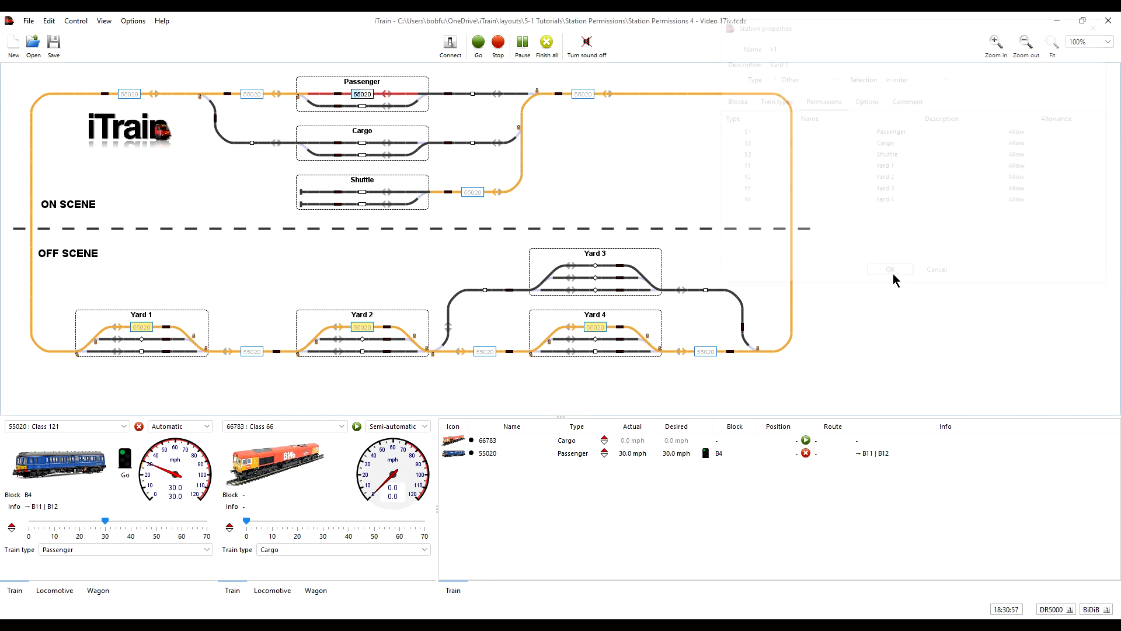
right_click(405, 314)
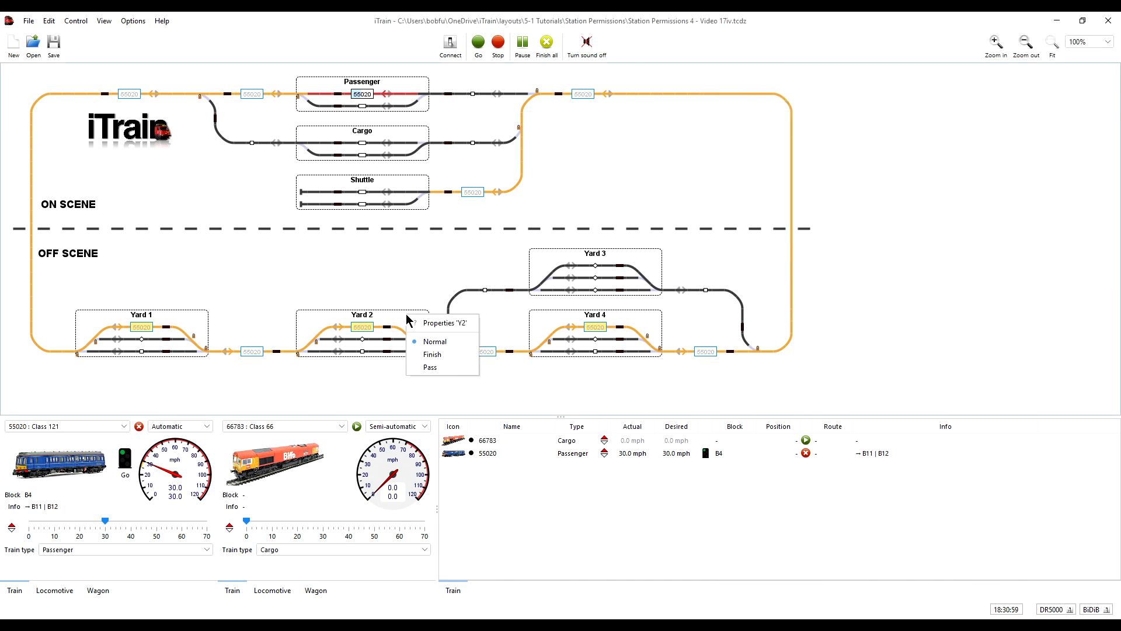
click(436, 320)
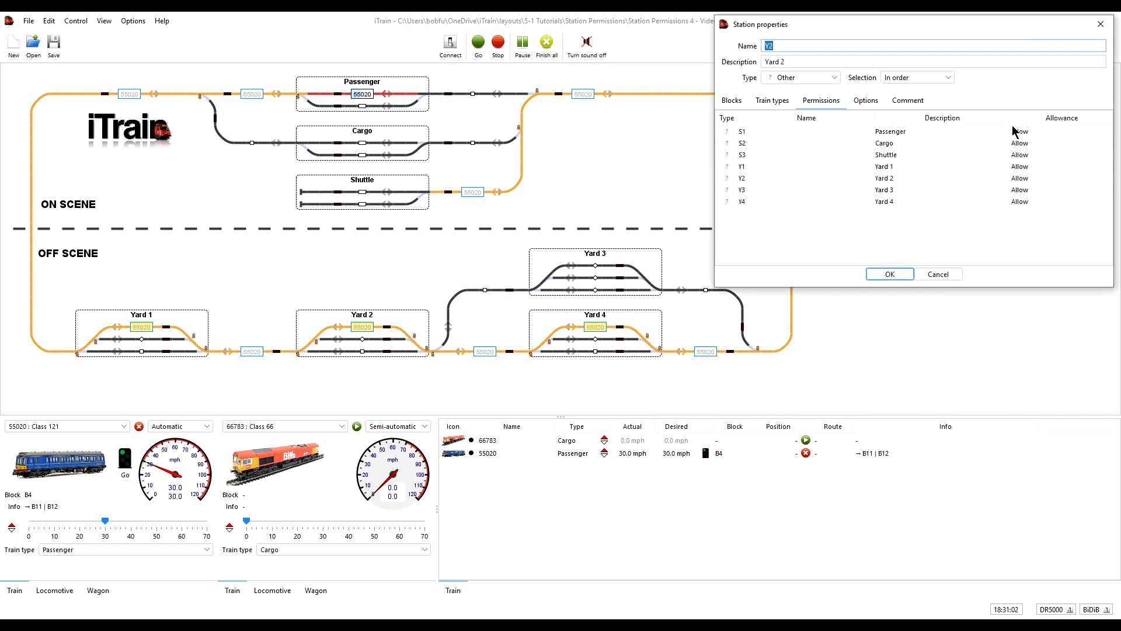
click(901, 276)
right_click(652, 318)
click(689, 325)
click(890, 274)
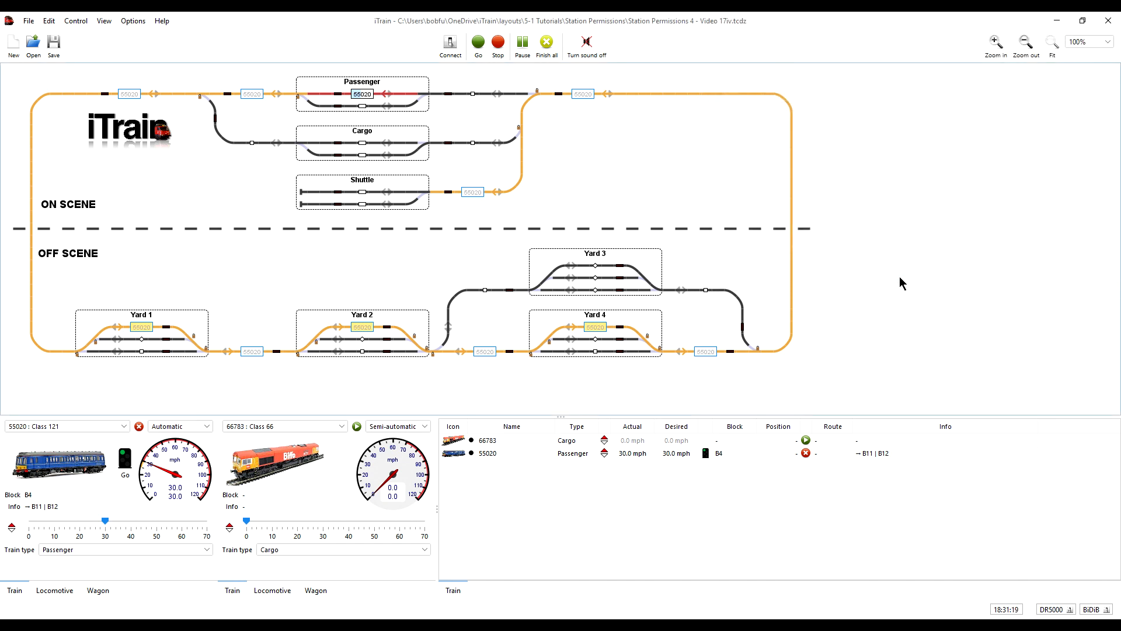